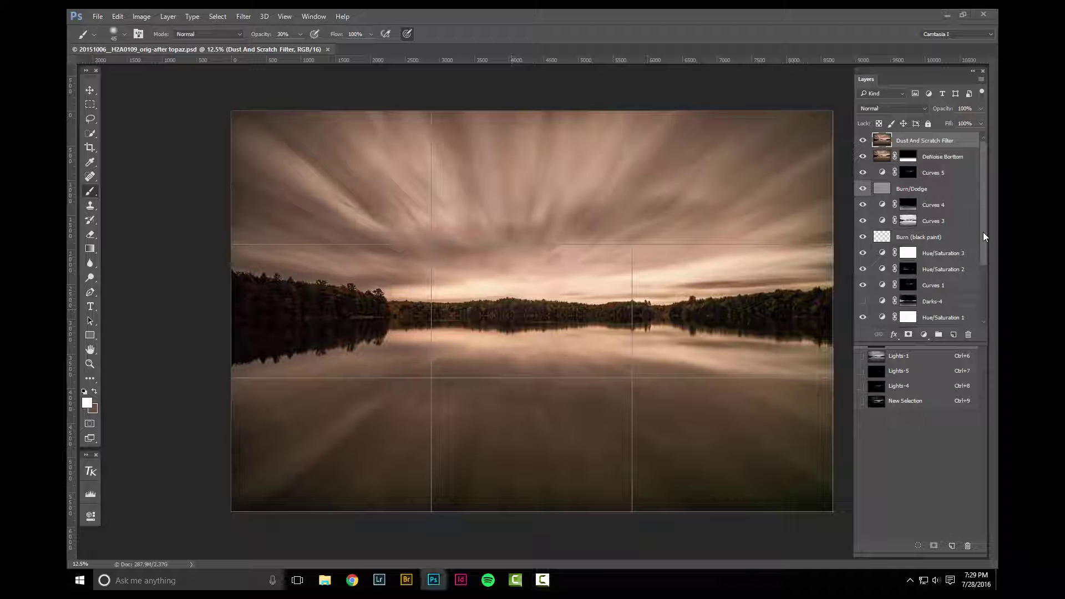
In Image Size, turn on resampling and switch the width units to pixels.
mouse_move(985, 260)
mouse_down()
mouse_move(990, 295)
mouse_move(990, 252)
mouse_up()
click(143, 17)
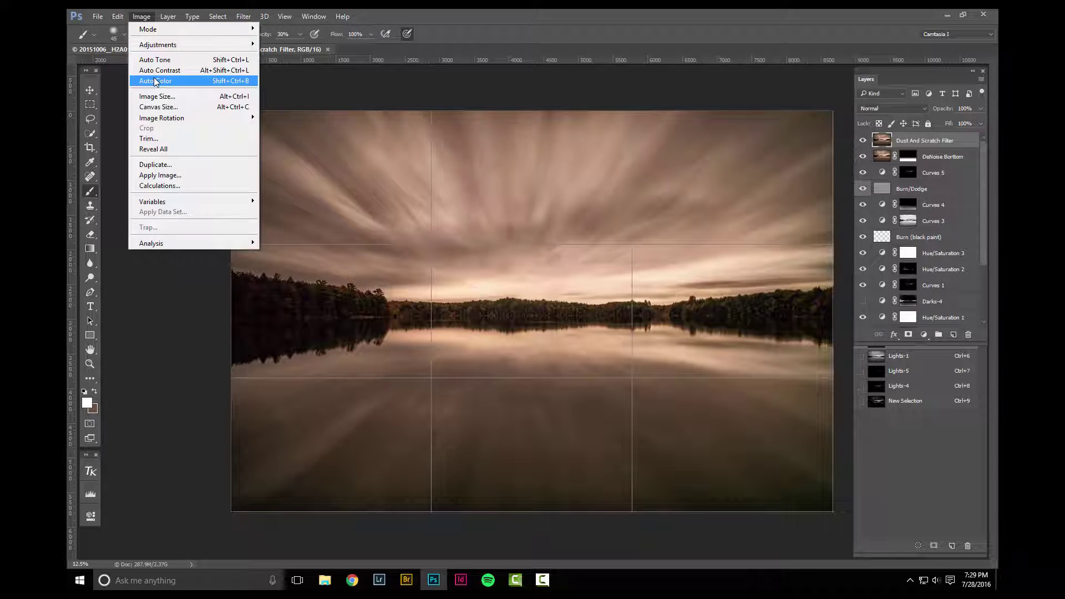
click(158, 96)
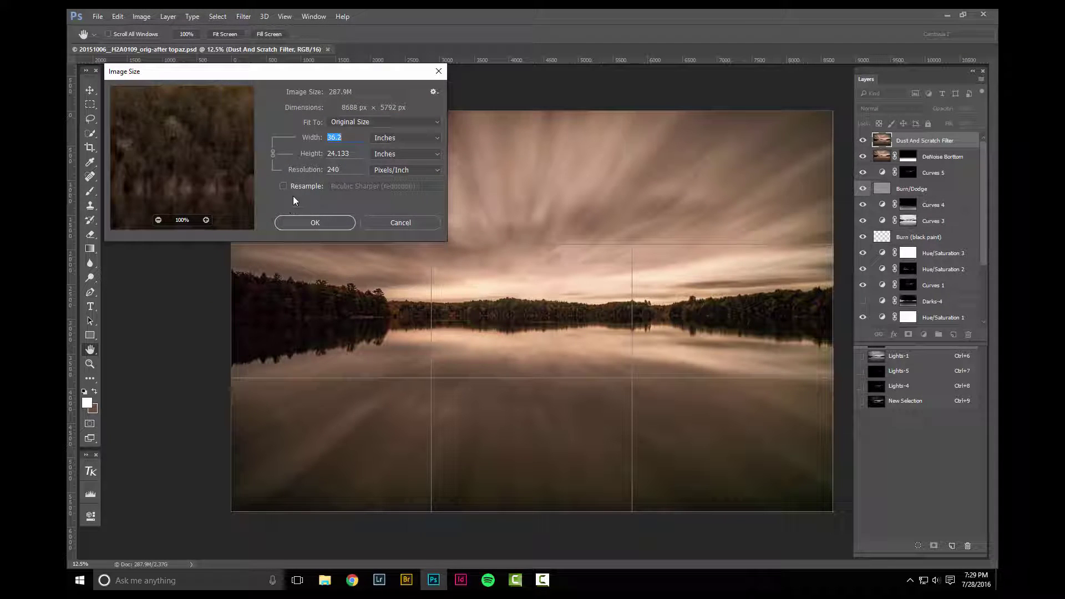
click(283, 186)
click(412, 138)
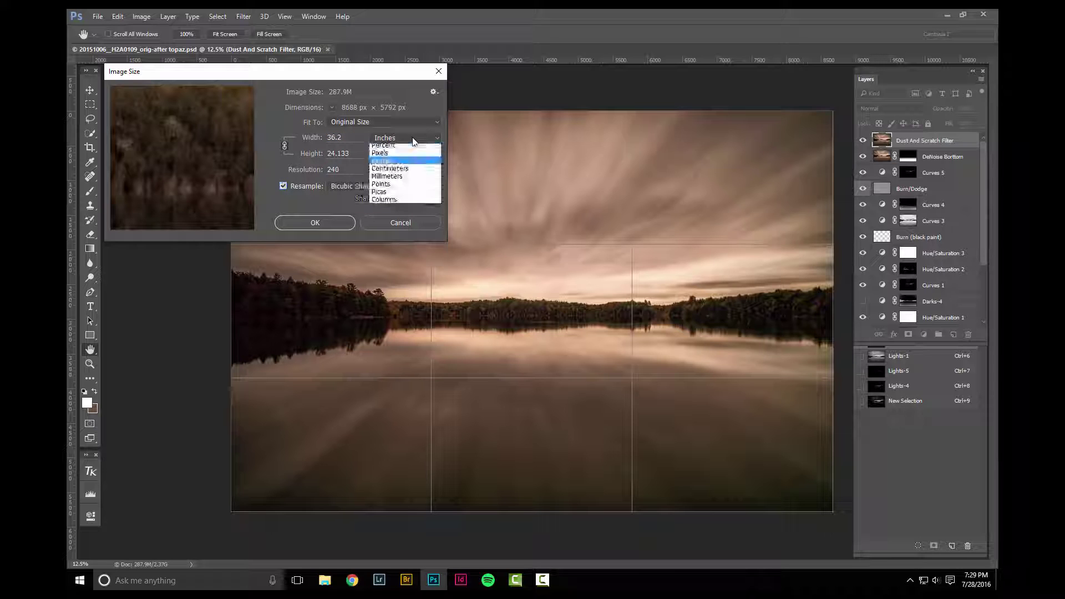
click(405, 158)
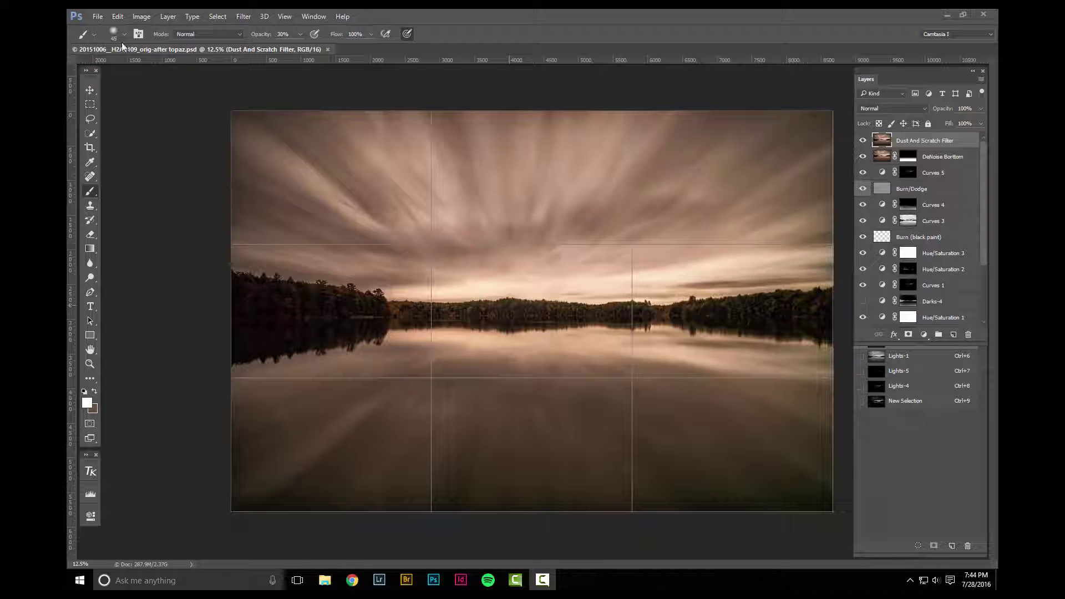
Duplicate the image as 20151006__H2A0109_resize, then return to the original document.
click(148, 19)
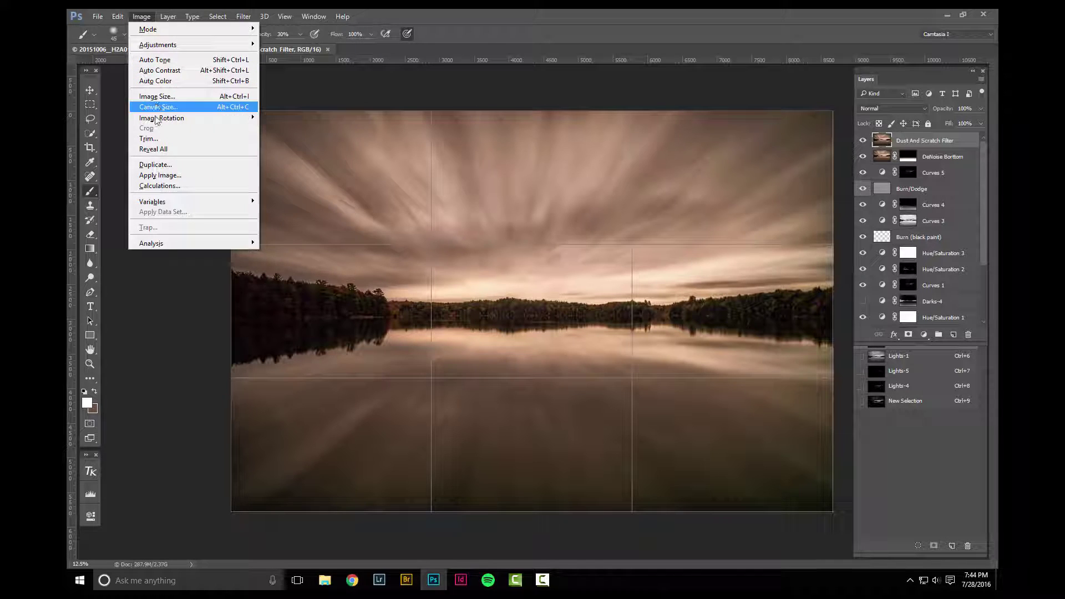
click(156, 164)
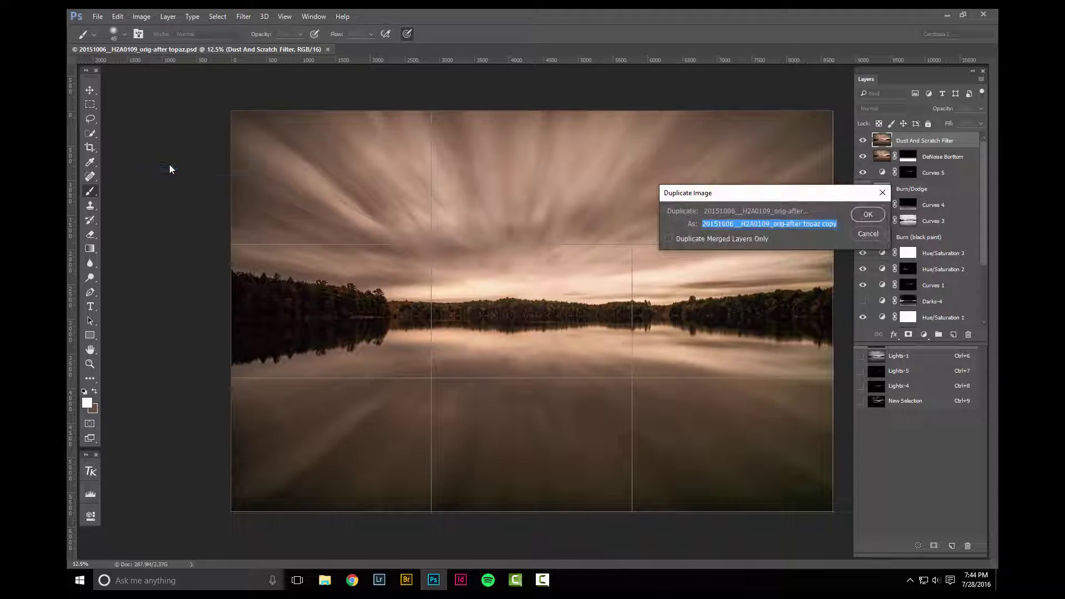
click(775, 224)
drag(774, 224, 859, 228)
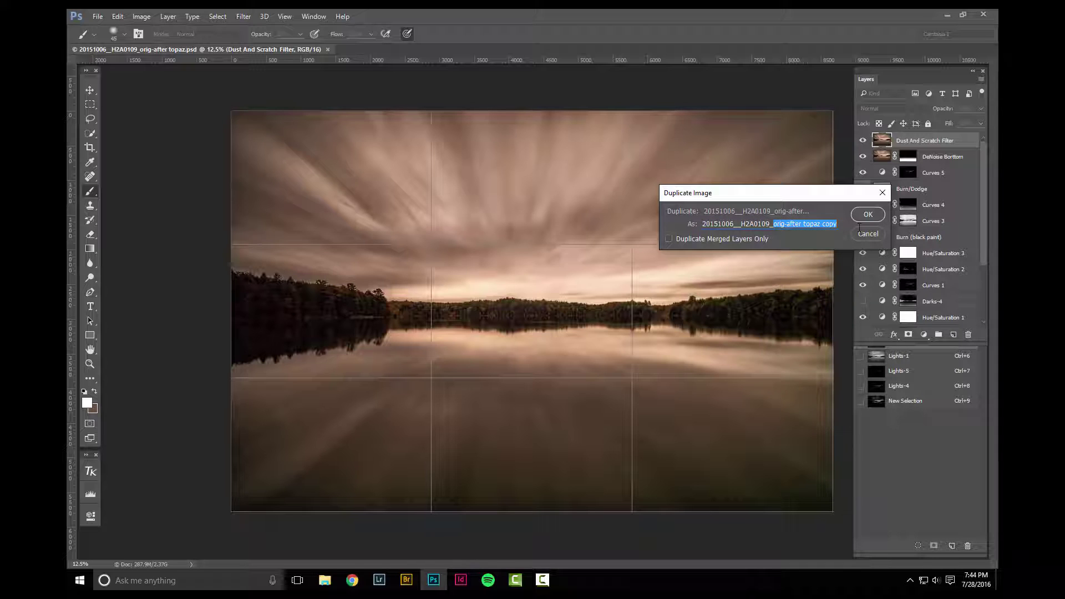
text(resize)
click(867, 217)
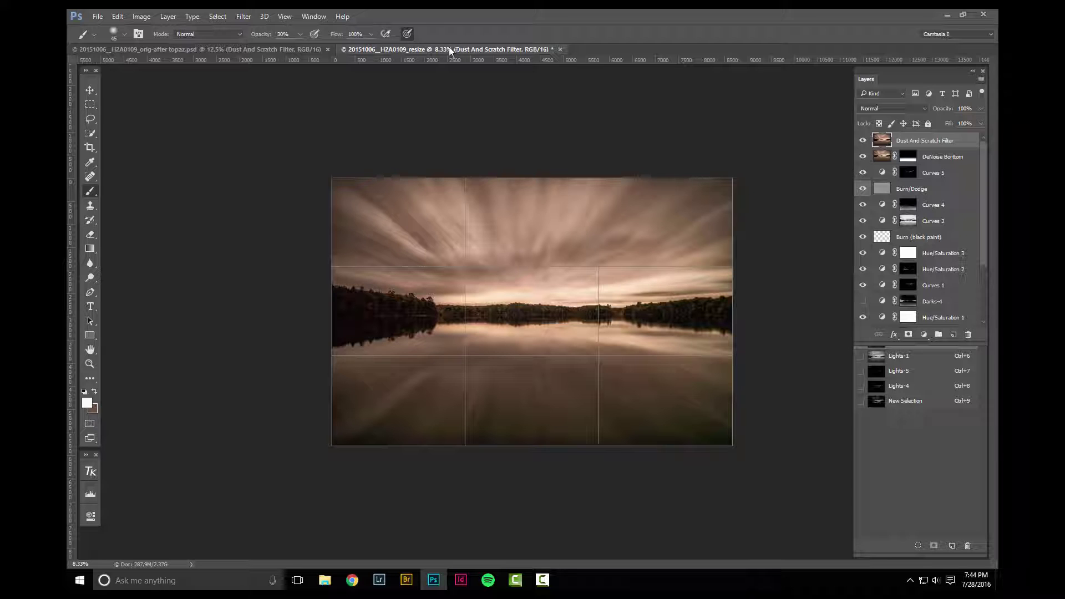
click(295, 49)
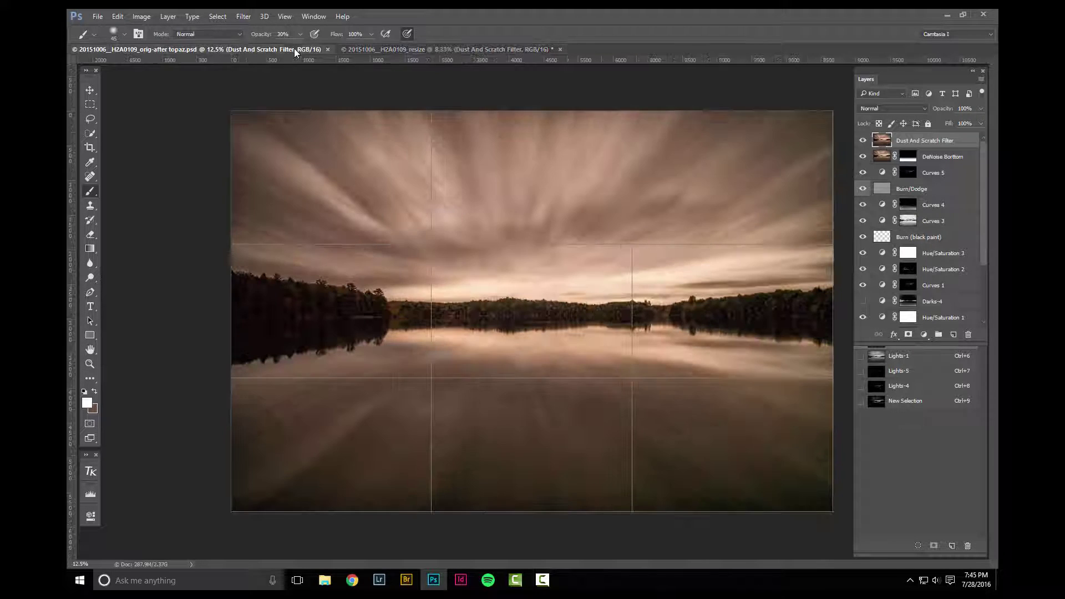
Close the original photo and flatten the copy, discarding its hidden layers.
click(328, 49)
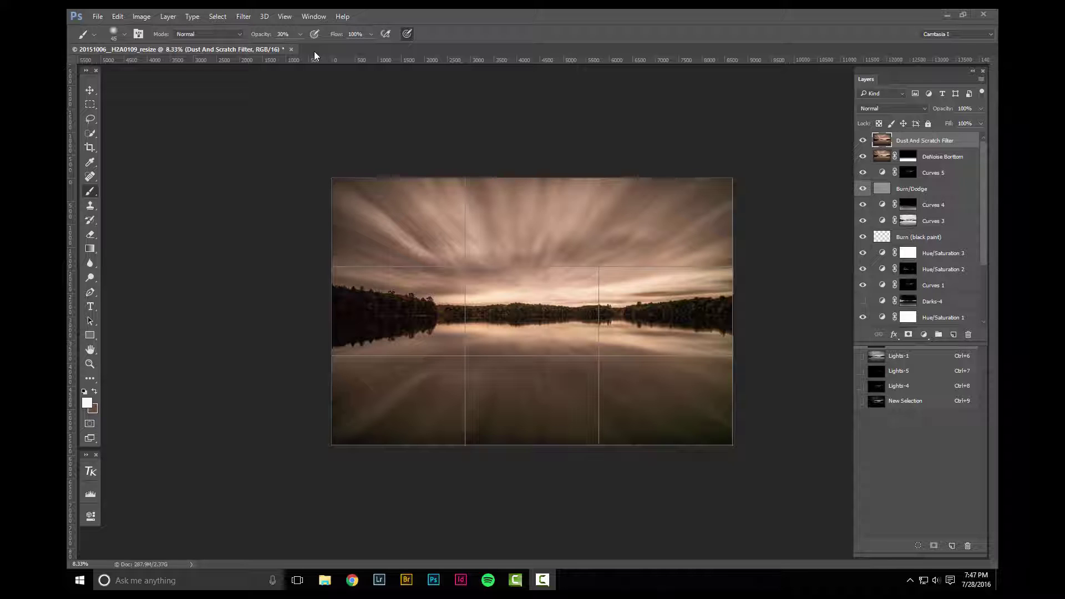
click(168, 16)
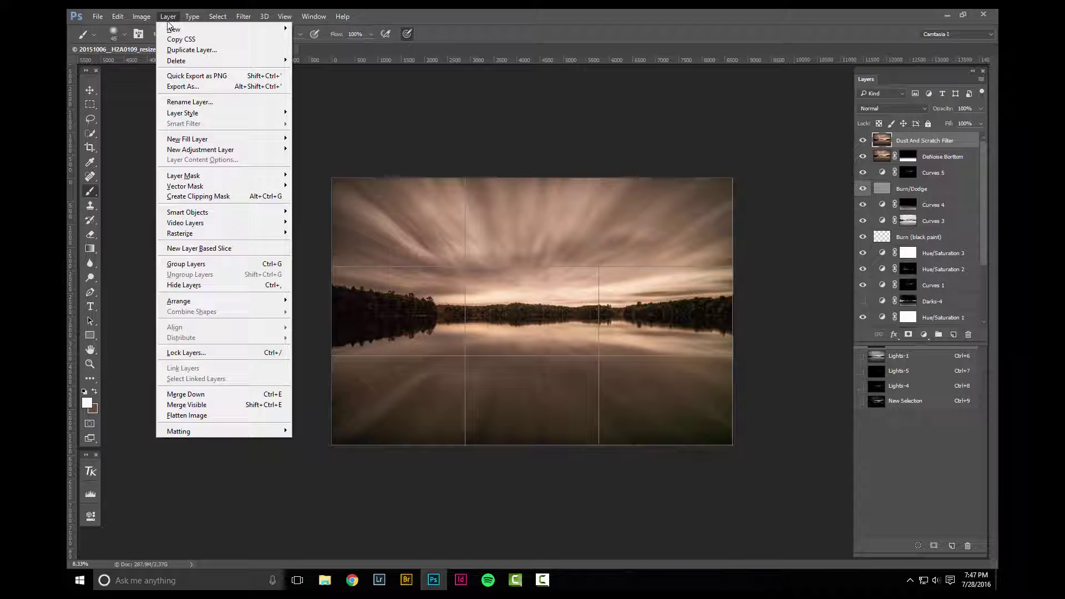
click(175, 416)
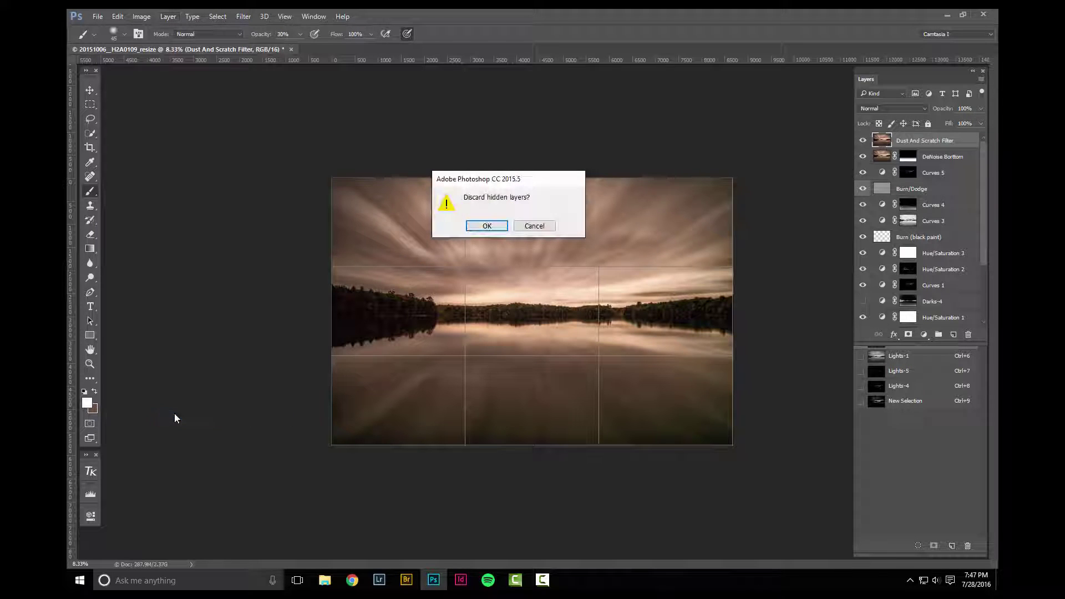
click(488, 227)
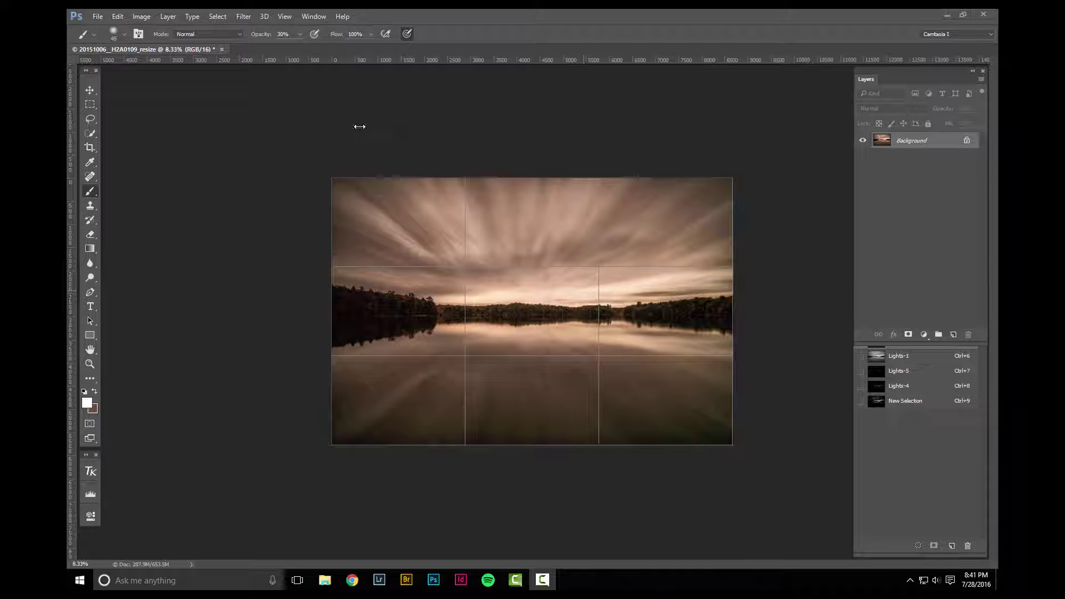
Open Image Size for the 8688 × 5792 px copy, toggle Resample off and on, and list the methods.
click(142, 18)
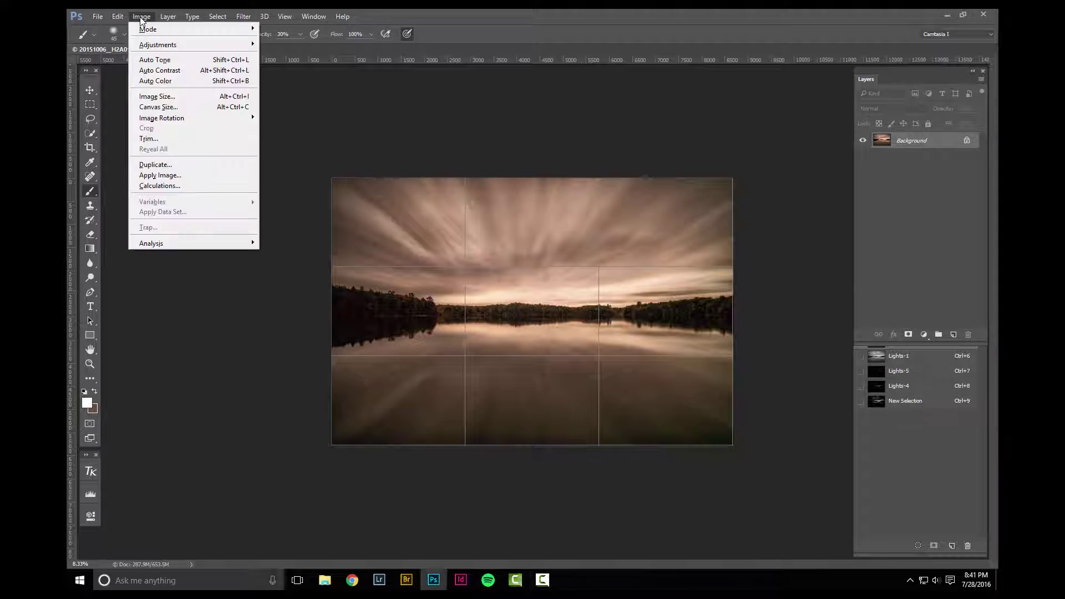
click(152, 98)
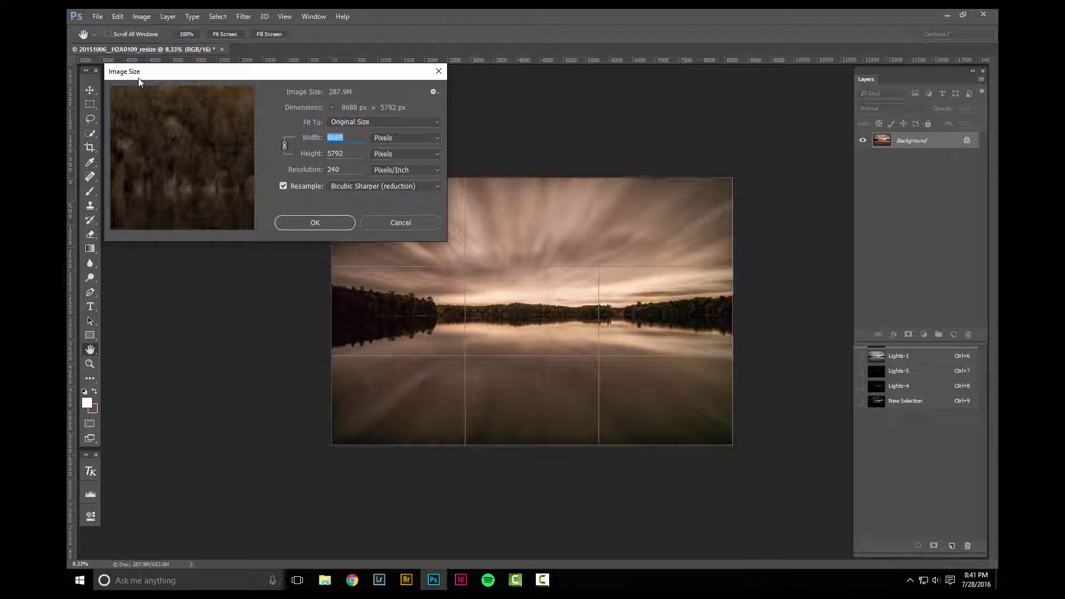
click(284, 187)
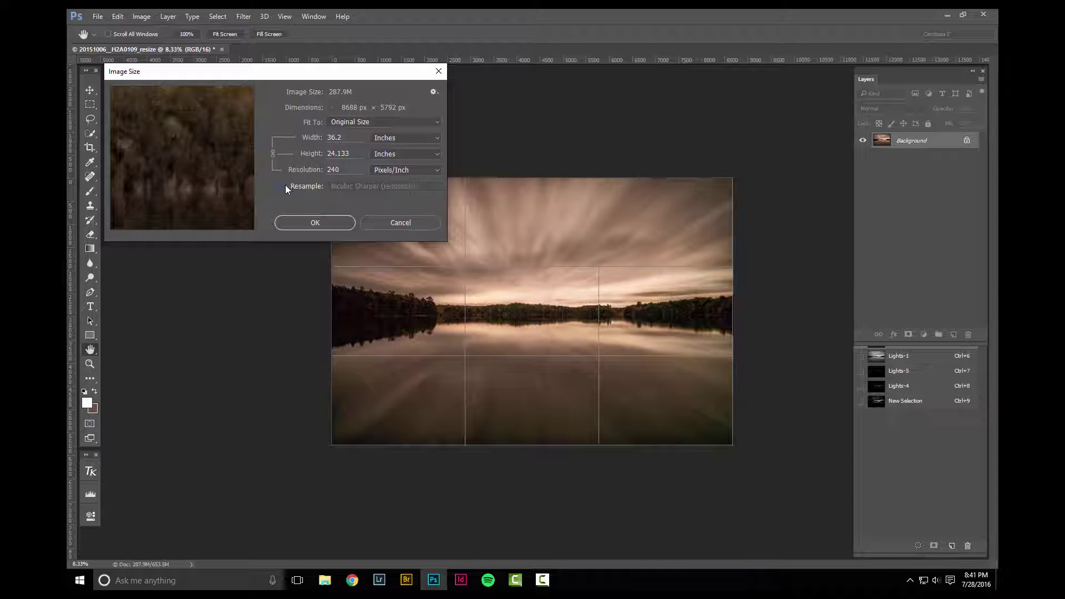
click(284, 186)
click(436, 186)
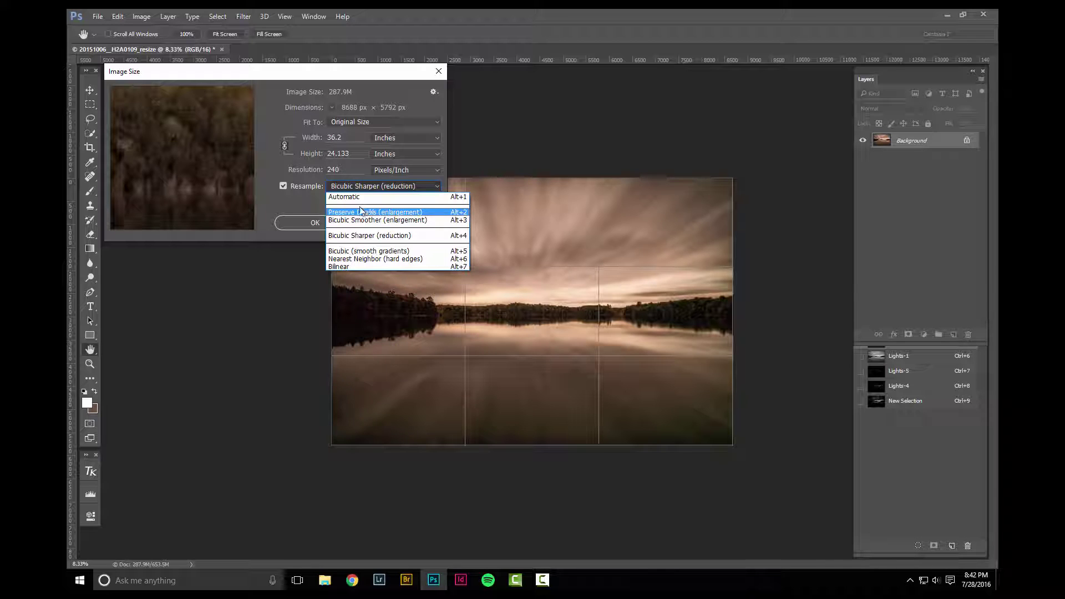
Leave Bicubic Sharper (reduction) selected as the resampling method.
click(405, 237)
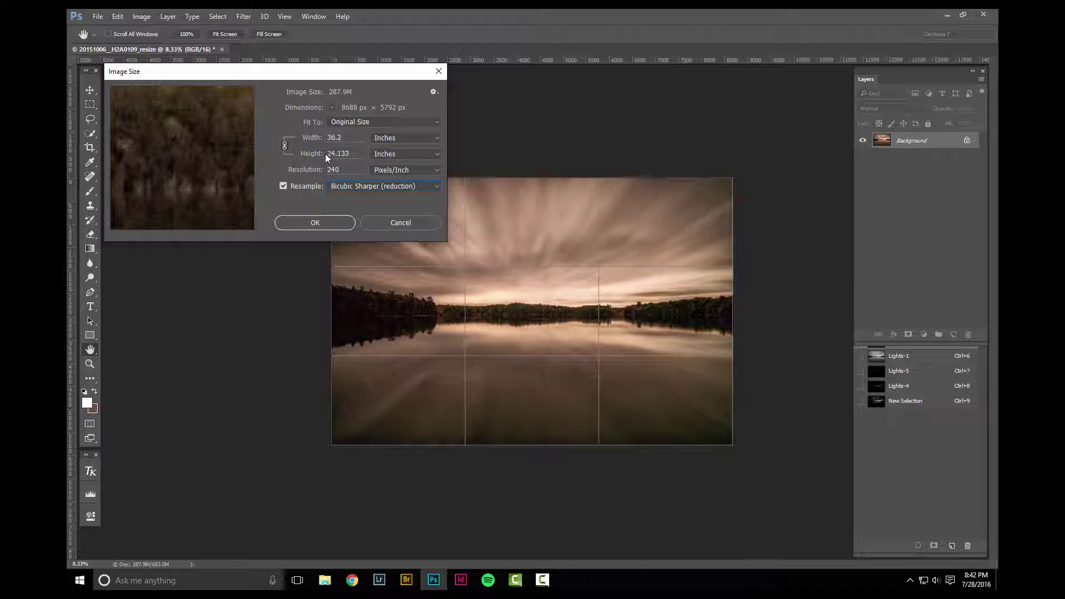
As a trial, set Image Size to pixels with width 1024 and resolution 72.
click(431, 138)
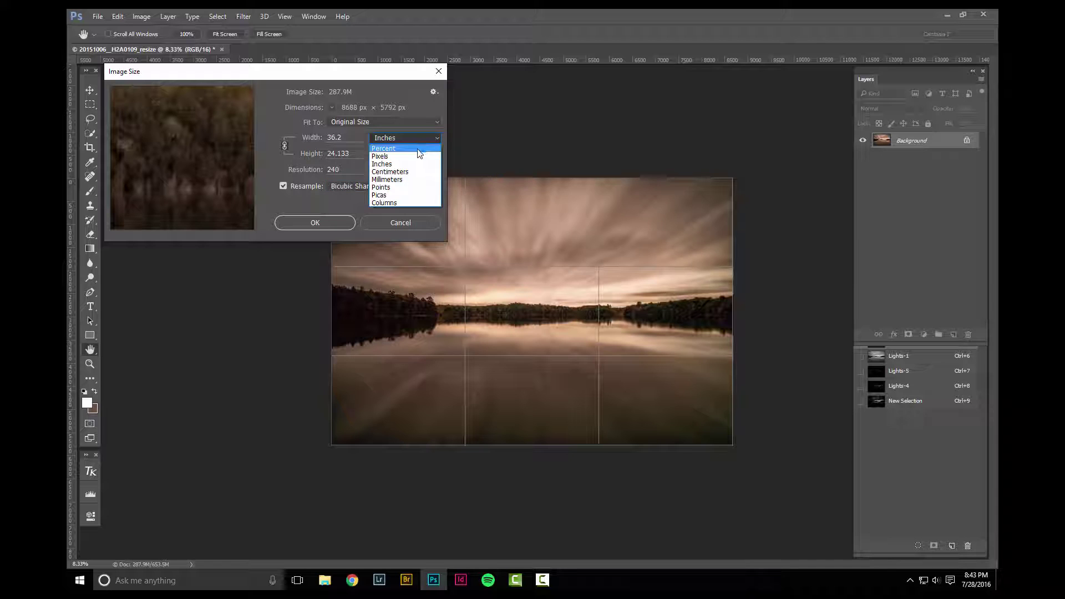
click(417, 156)
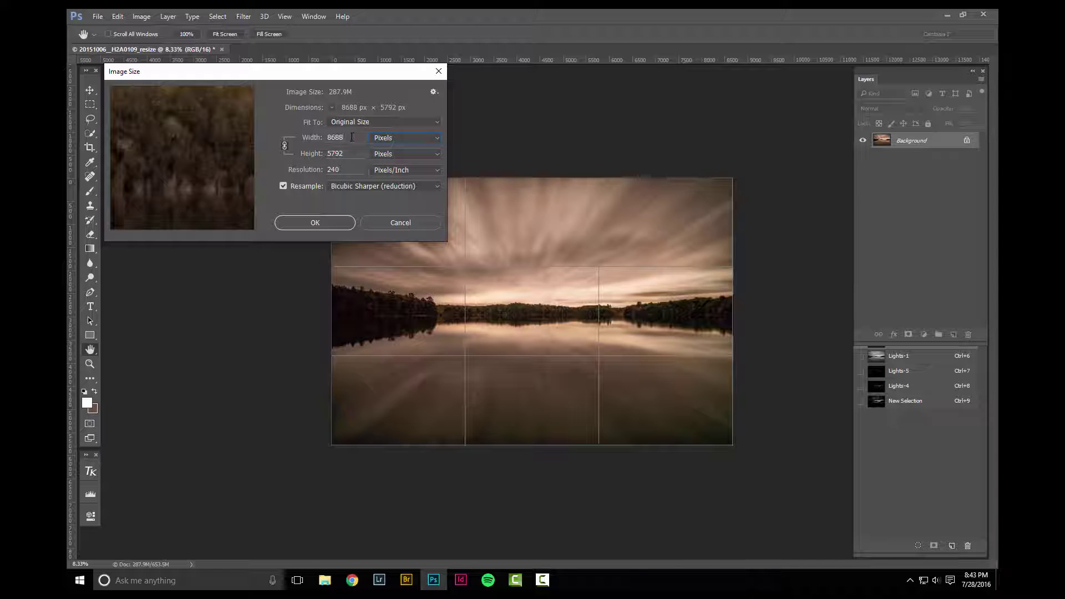
double_click(352, 137)
text(1024)
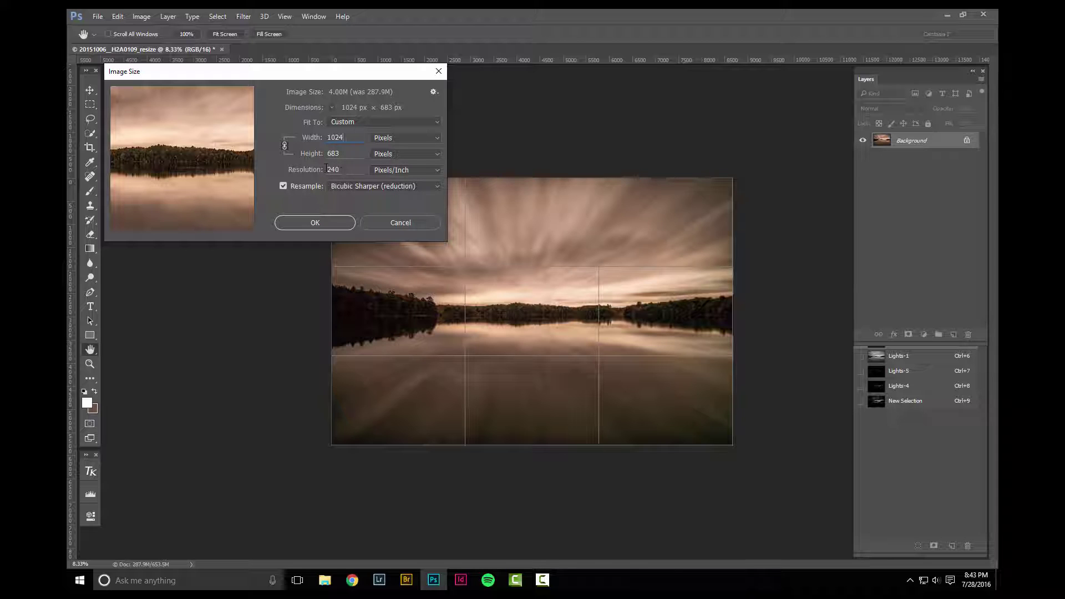
drag(339, 170, 323, 169)
text(72)
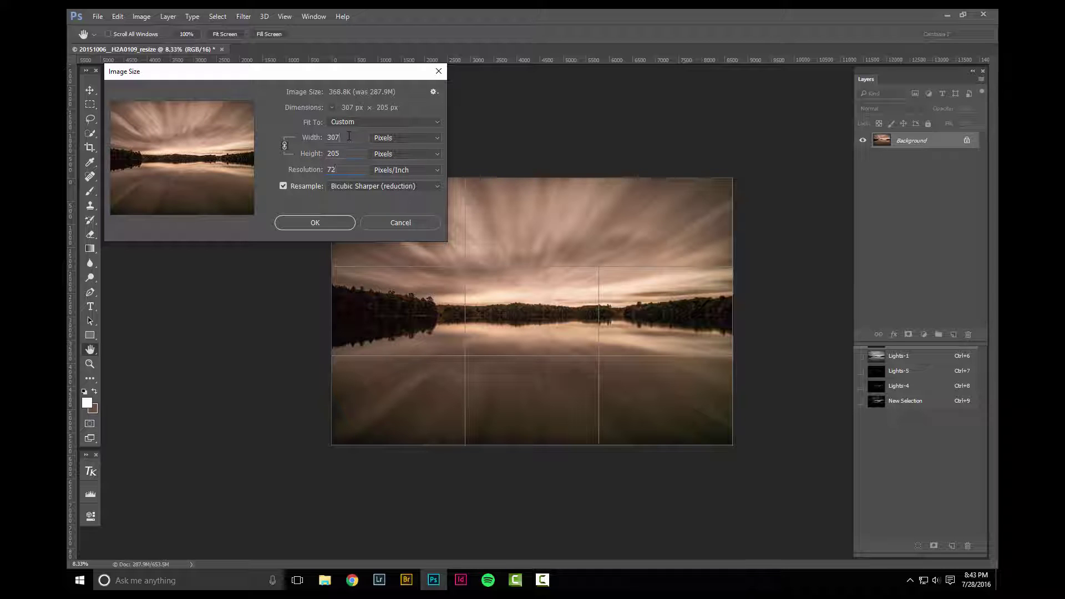
Re-enter width 1024, cancel the trial resize, and reopen Image Size.
drag(340, 137, 326, 137)
text(1024)
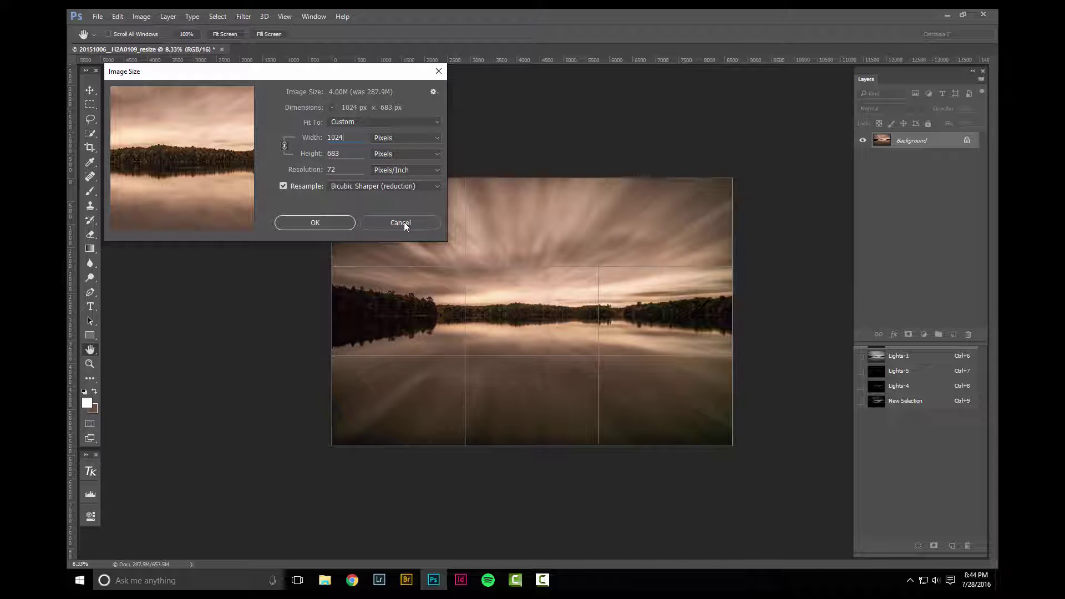
click(383, 222)
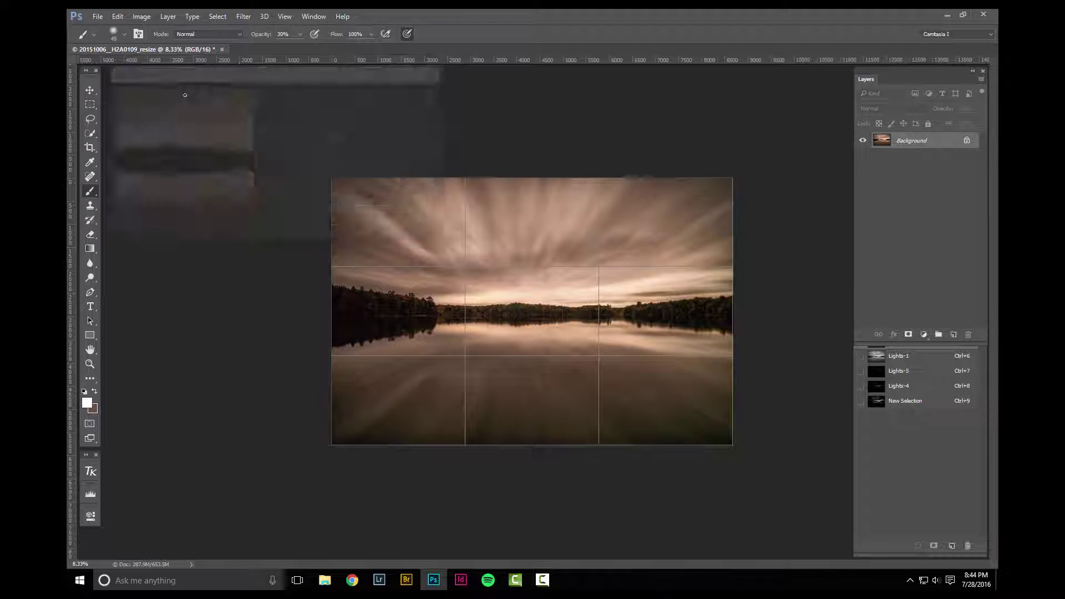
click(141, 17)
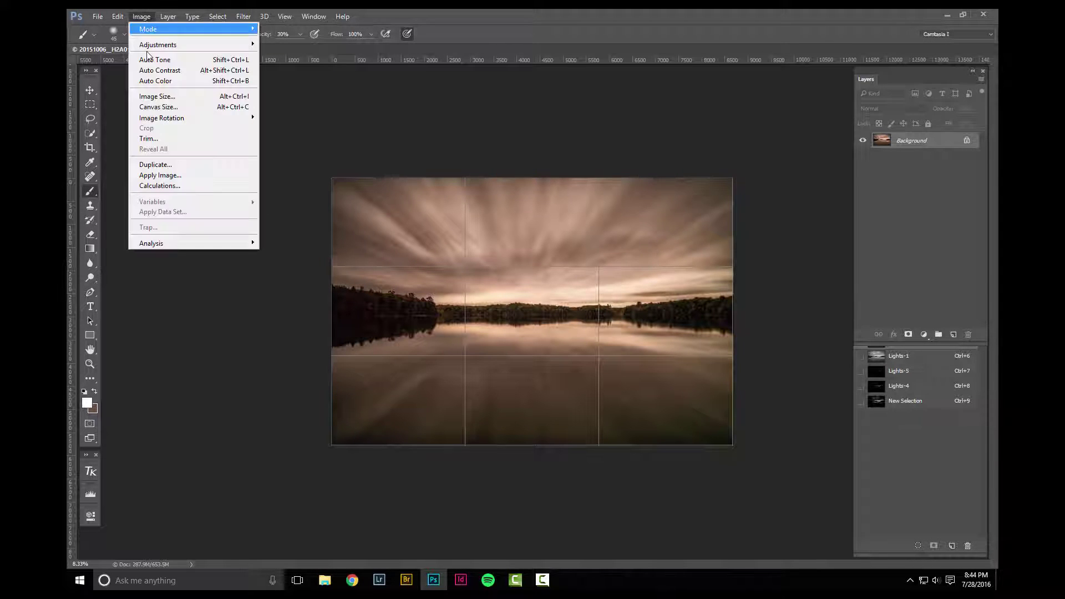
click(159, 95)
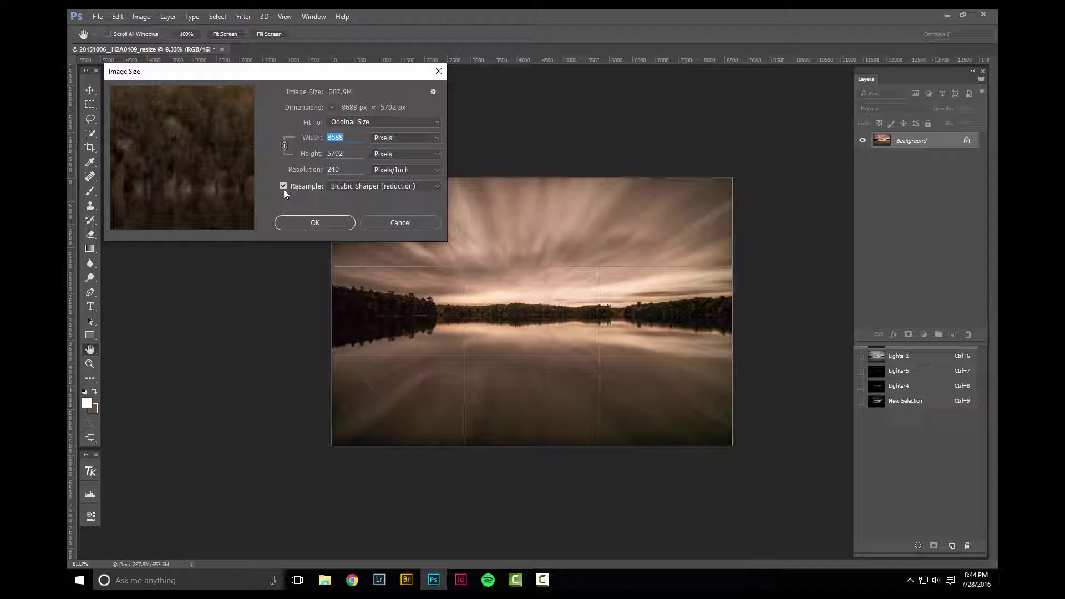
Set the resolution to 72 Pixels/Inch and the width to 1024 px.
double_click(351, 173)
text(72)
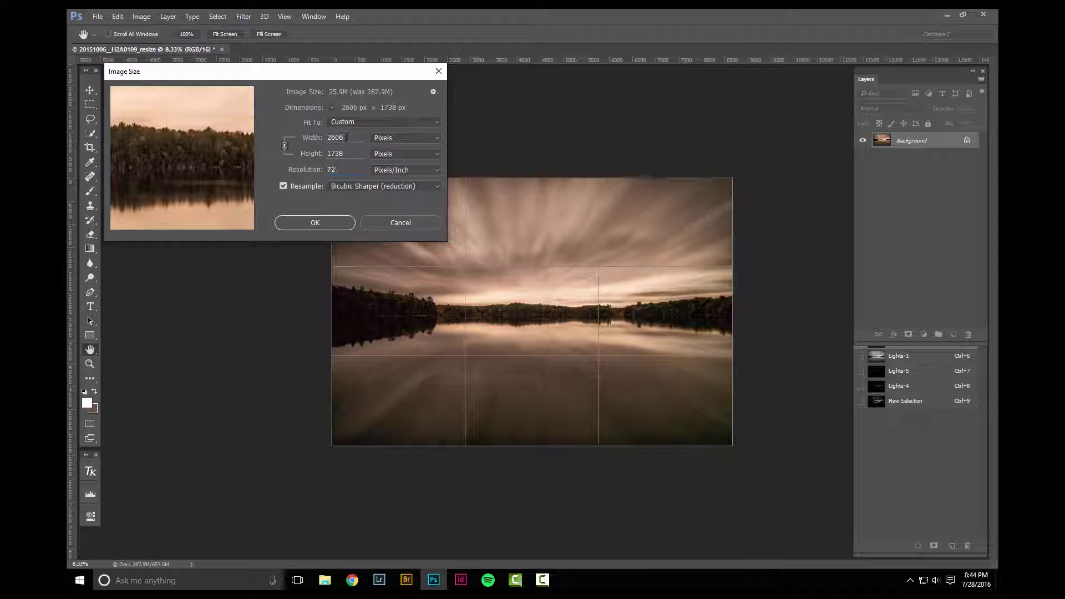
double_click(339, 137)
text(1)
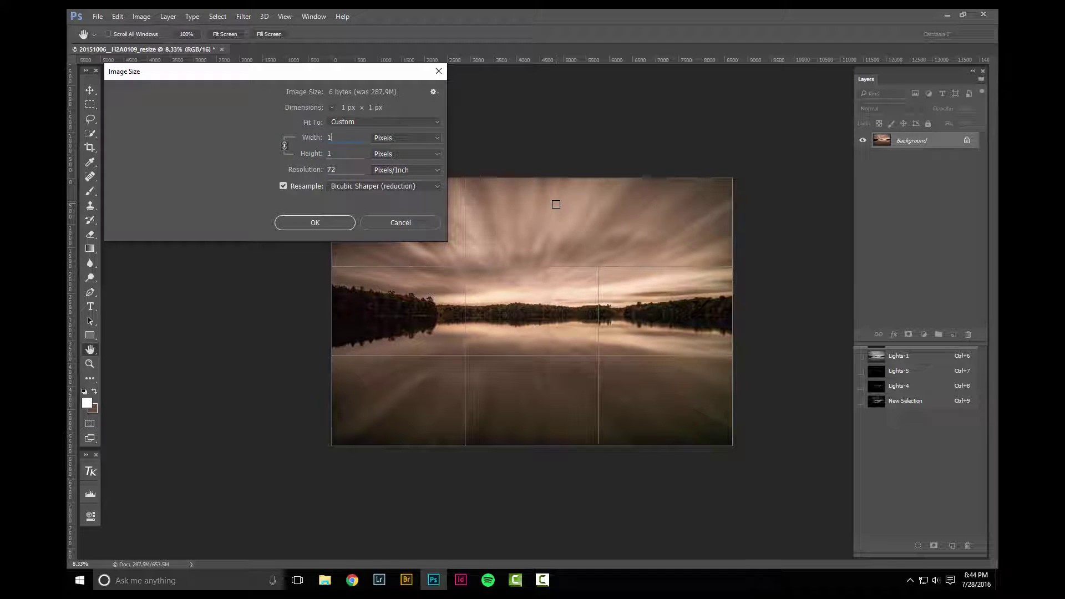
text(024)
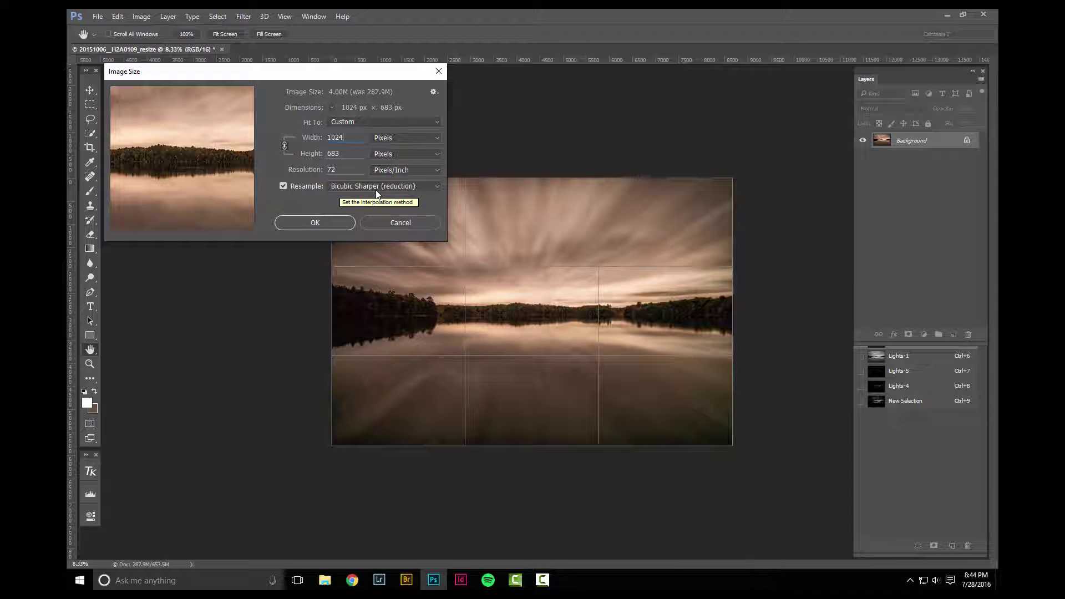
Apply the 1024 × 683 px resize and zoom in on the smaller photo.
click(328, 222)
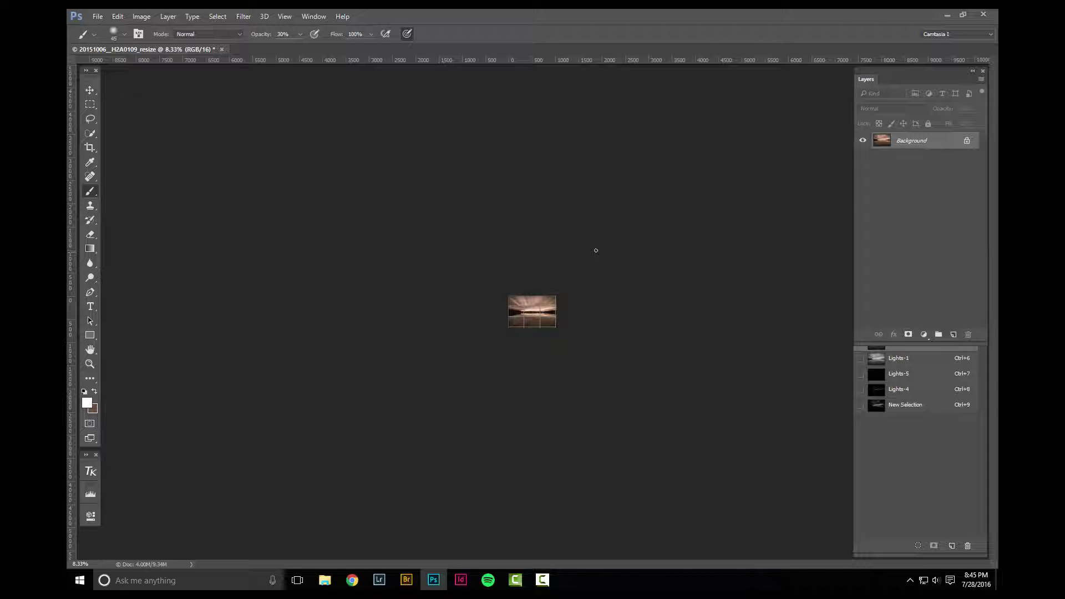
key(ctrl+plus)
key(ctrl+plus)
key(ctrl+plus)
key(ctrl+plus)
key(ctrl+plus)
key(ctrl+plus)
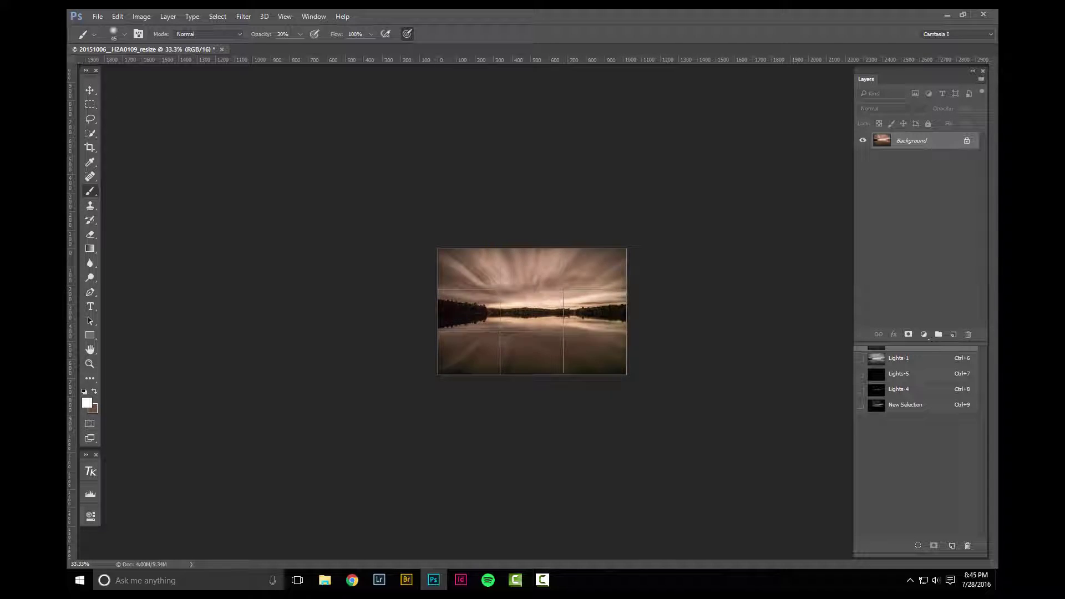
key(ctrl+plus)
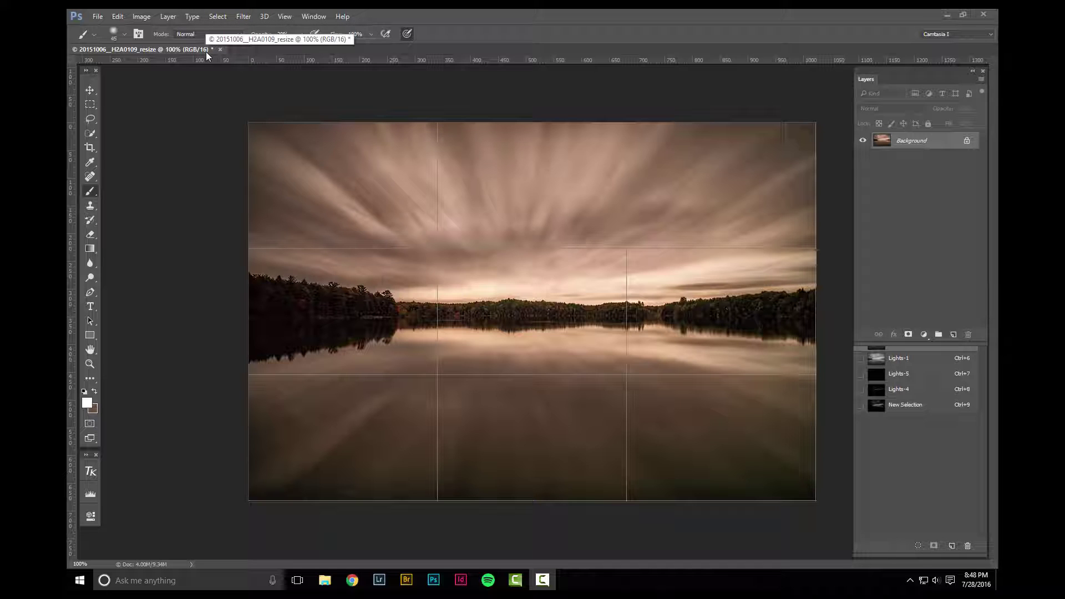
Change the image mode to 8 Bits/Channel.
click(141, 17)
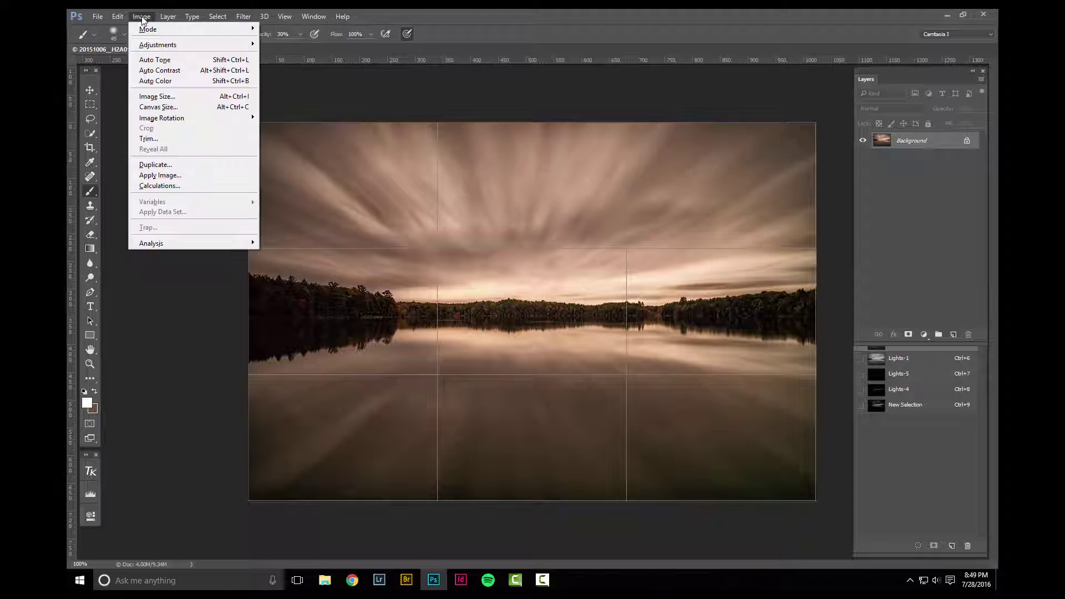
mouse_move(147, 29)
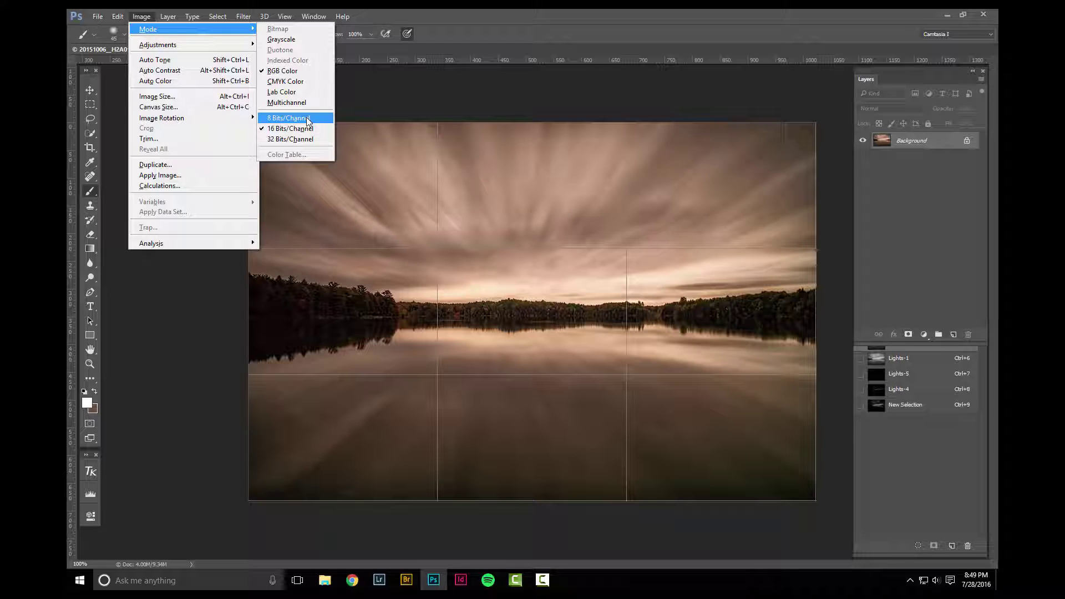
click(307, 117)
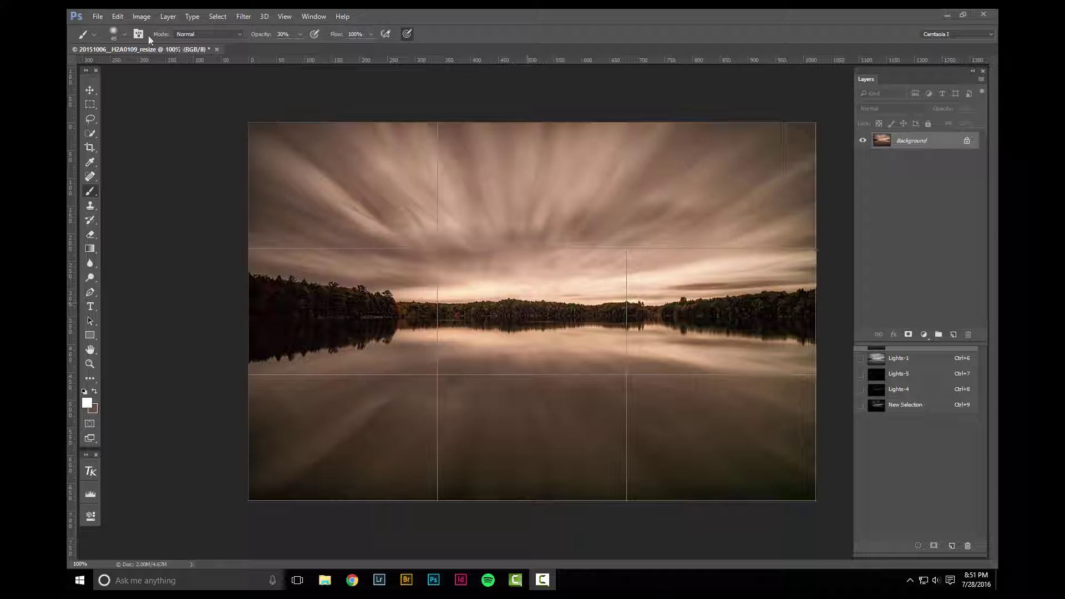
Convert the photo's profile to sRGB IEC61966-2.1 with Convert to Profile.
click(118, 17)
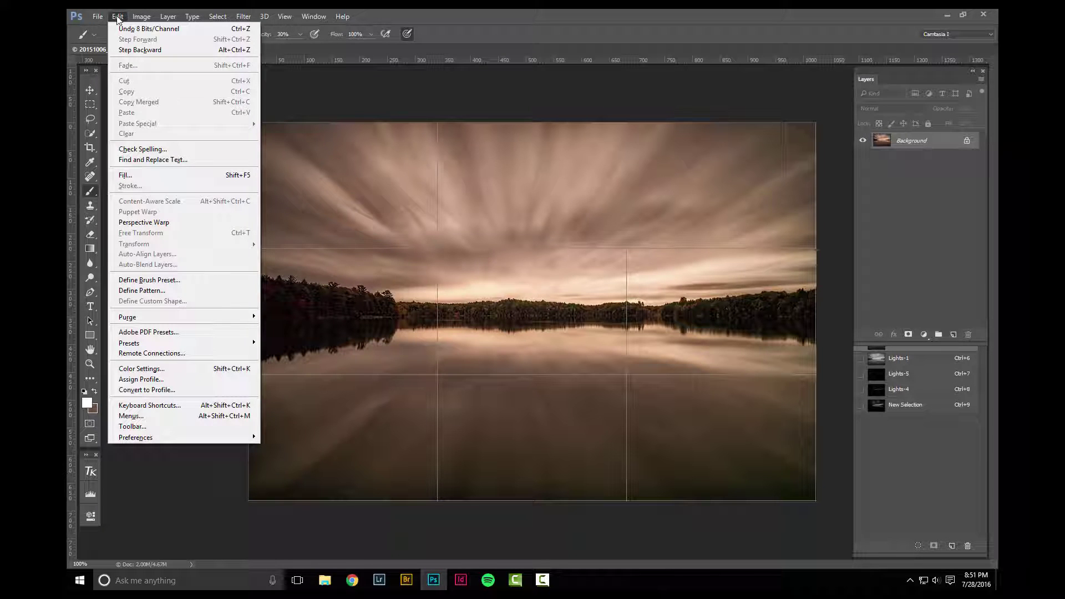
click(175, 390)
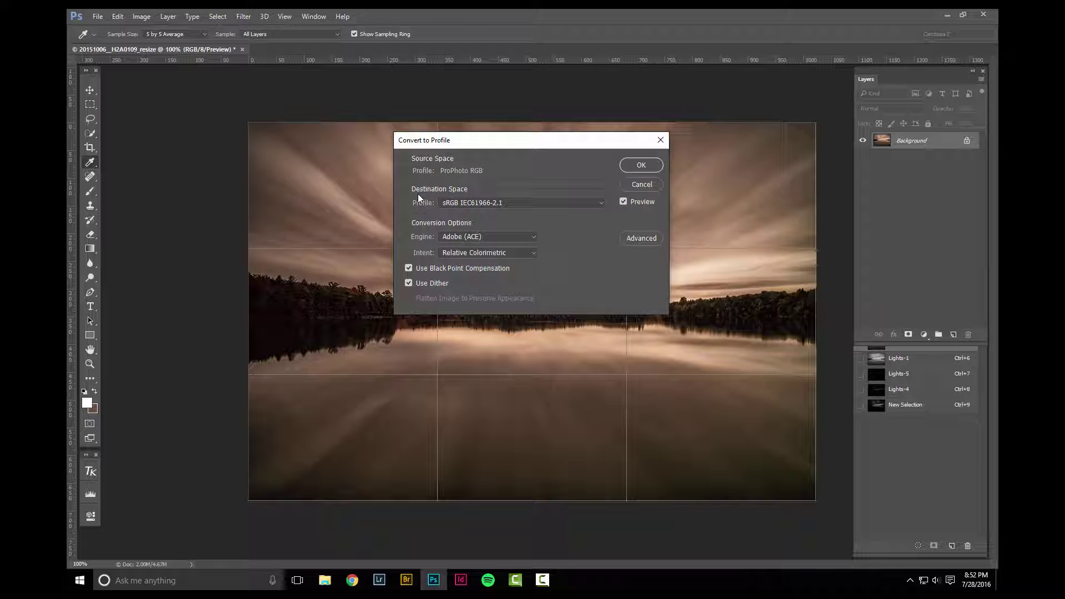
click(602, 203)
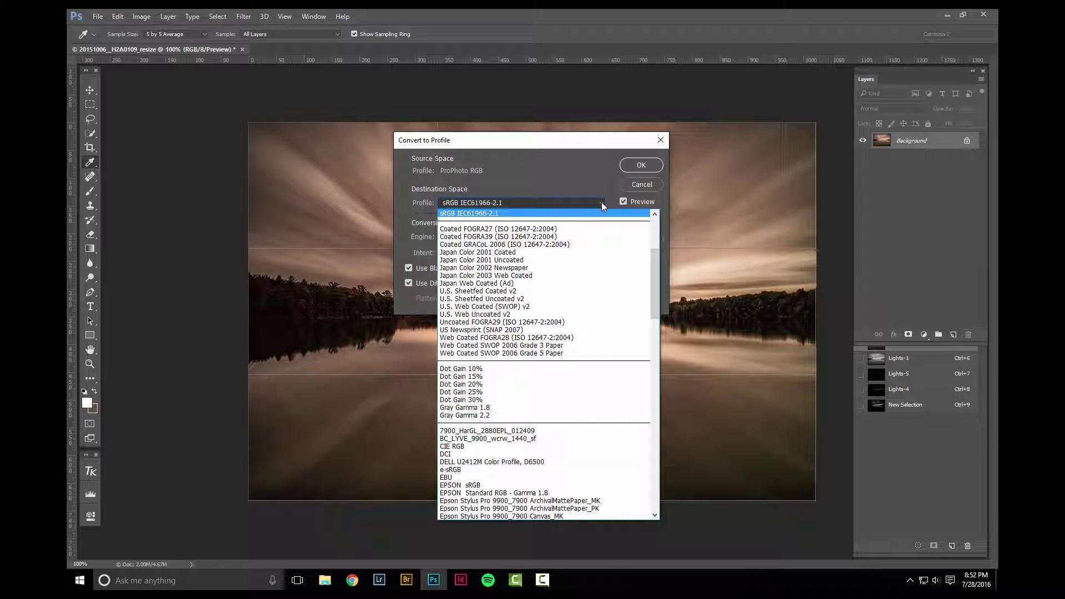
click(544, 214)
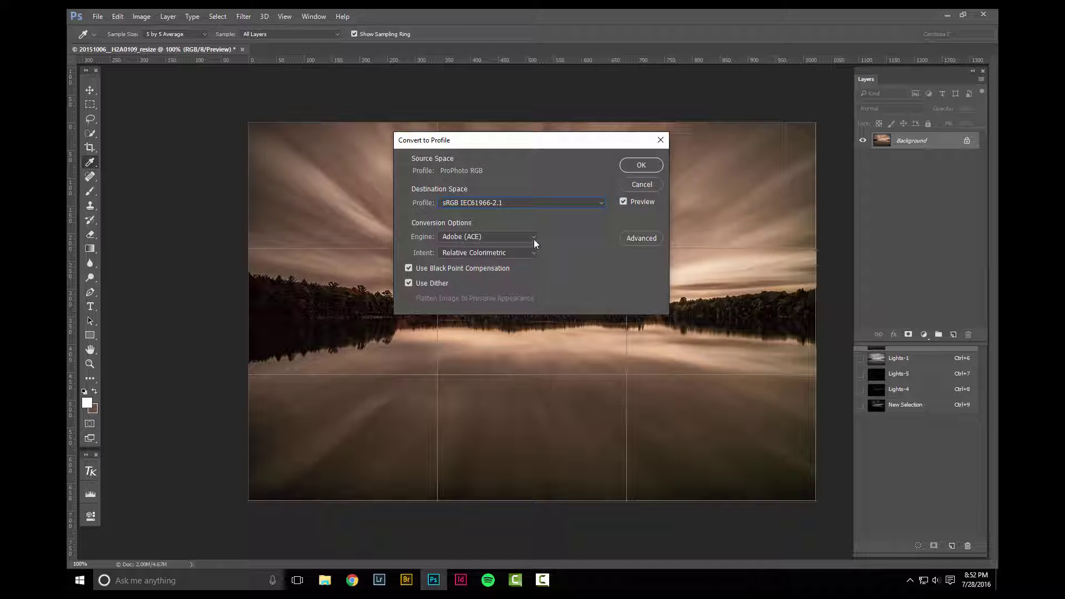
click(640, 166)
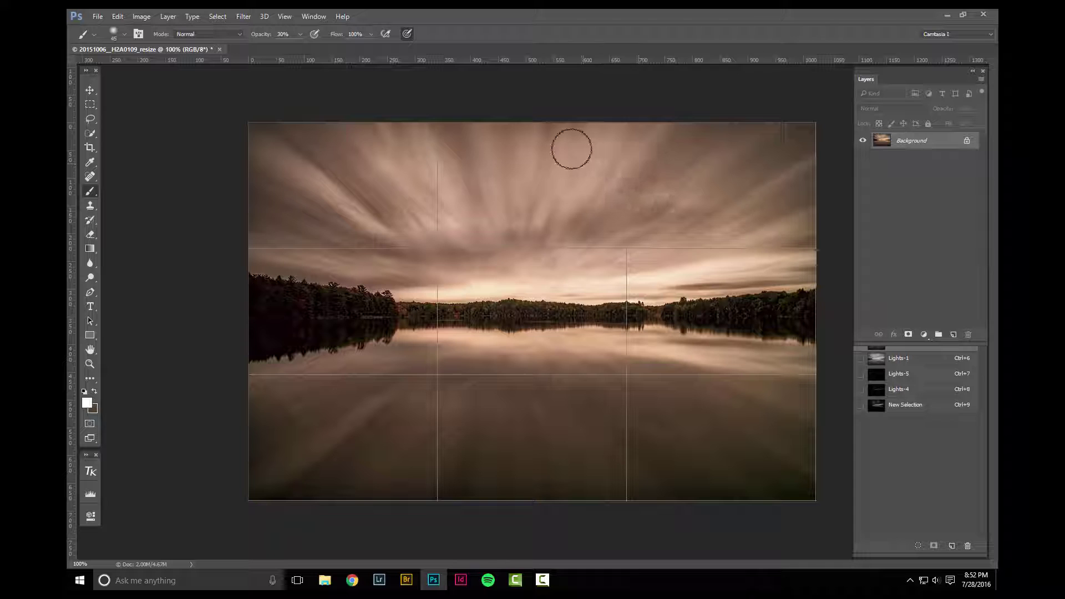
In Save As, target the Desktop folder with JPEG as the file format.
click(97, 17)
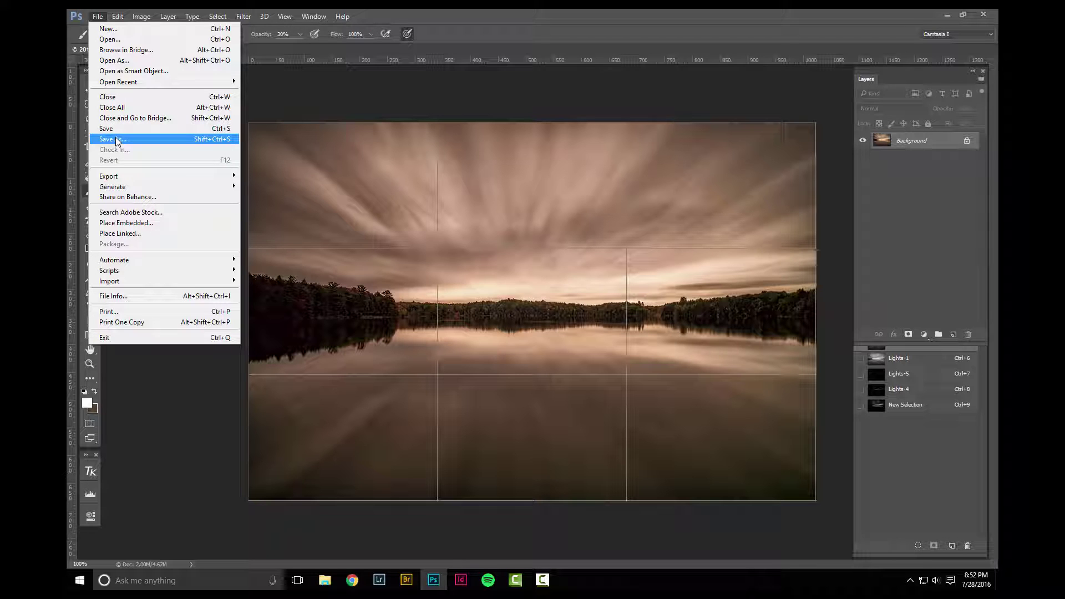
click(115, 139)
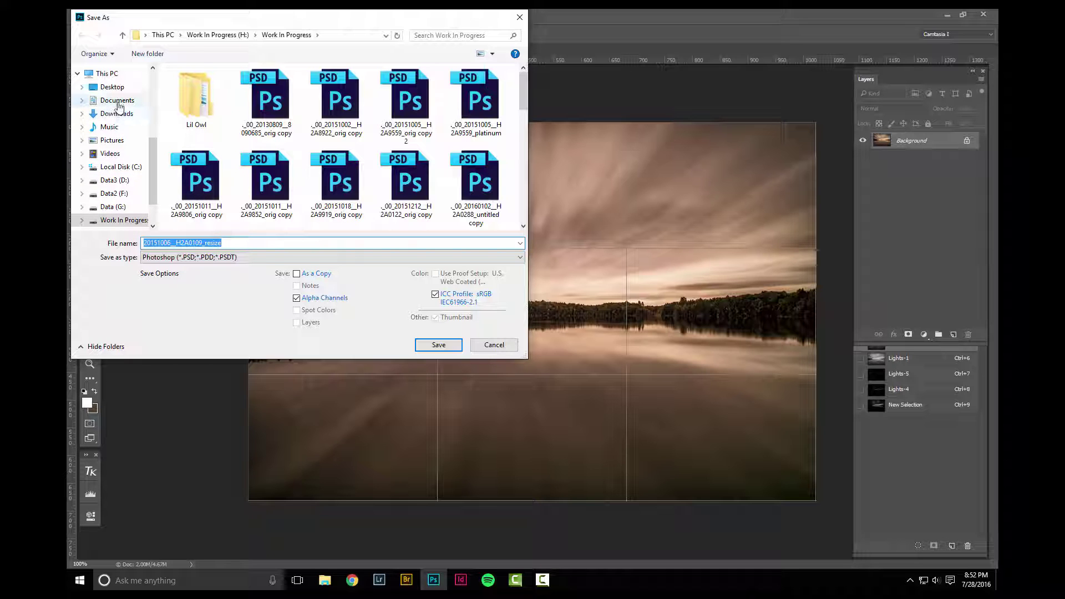
click(114, 88)
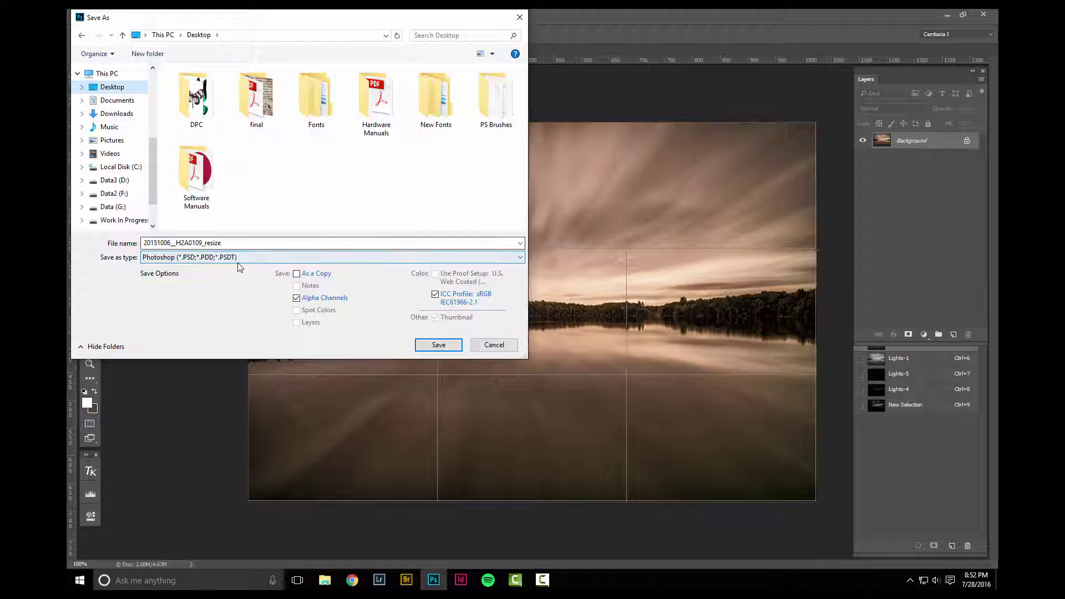
click(207, 260)
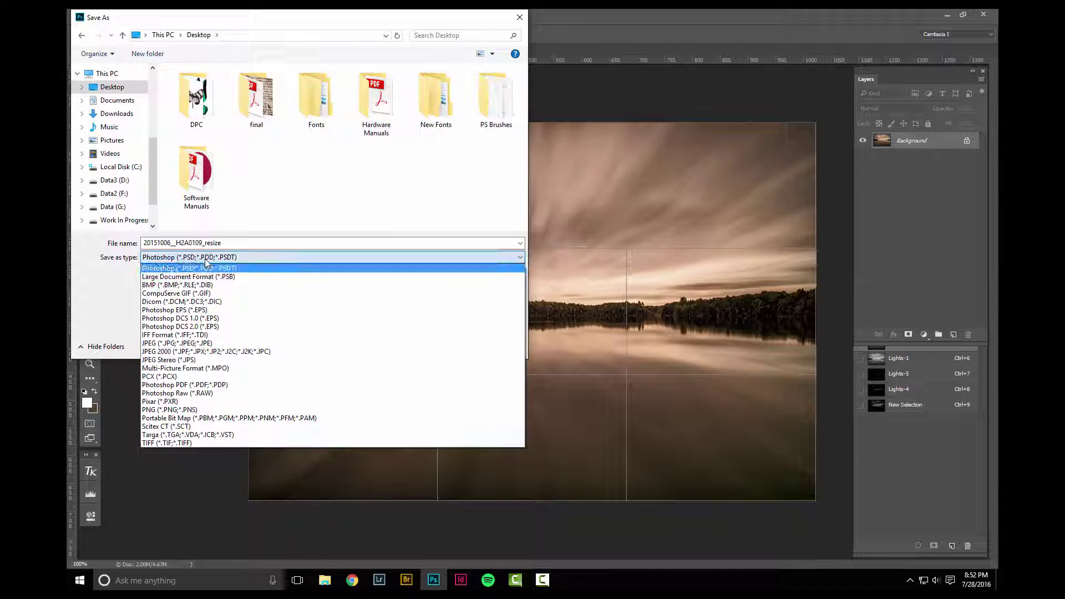
click(208, 344)
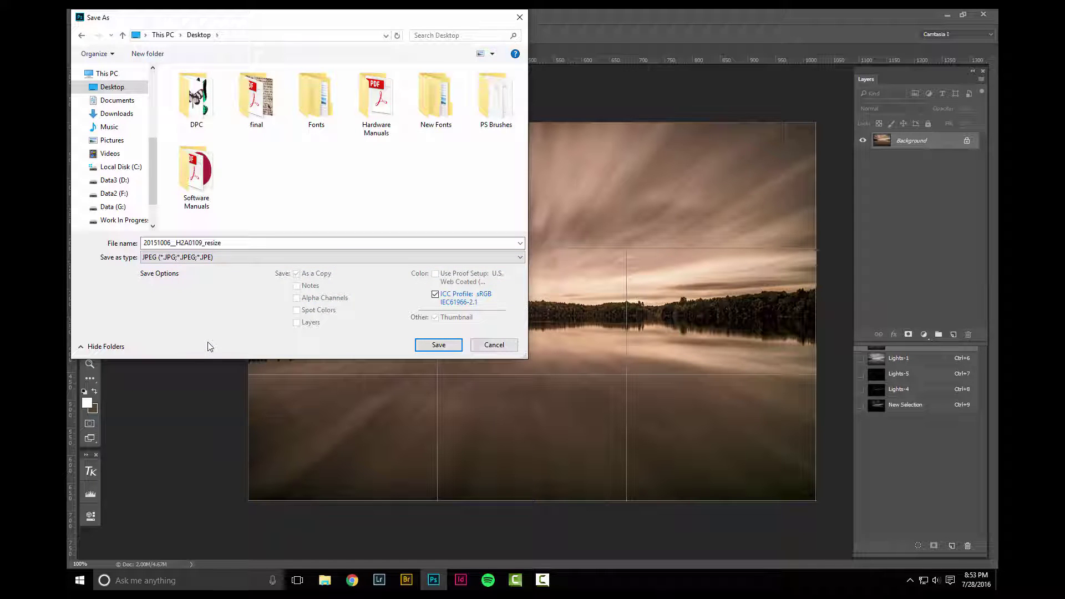
Save 20151006__H2A0109_resize to the Desktop as a High-quality Baseline JPEG, lowering Quality from 12.
click(438, 345)
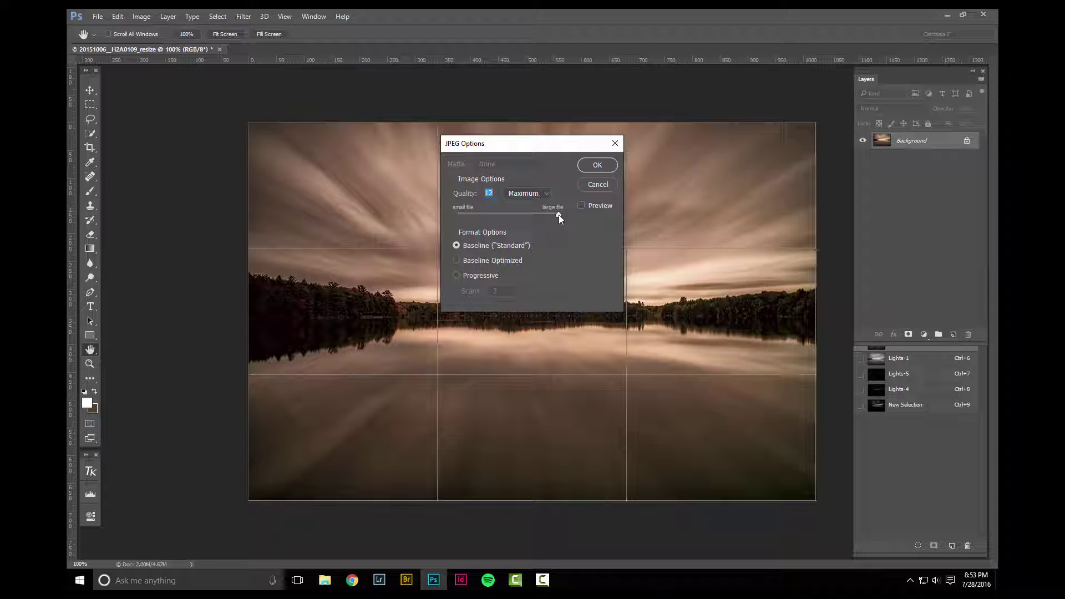
drag(557, 215, 535, 215)
click(596, 167)
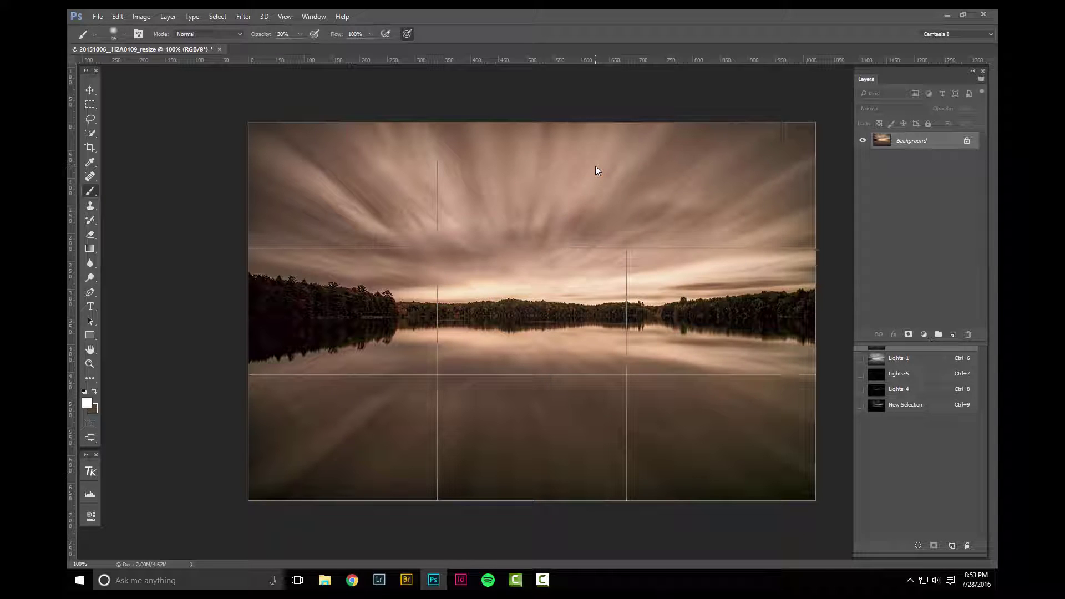
Close the resize document without saving further changes.
click(99, 17)
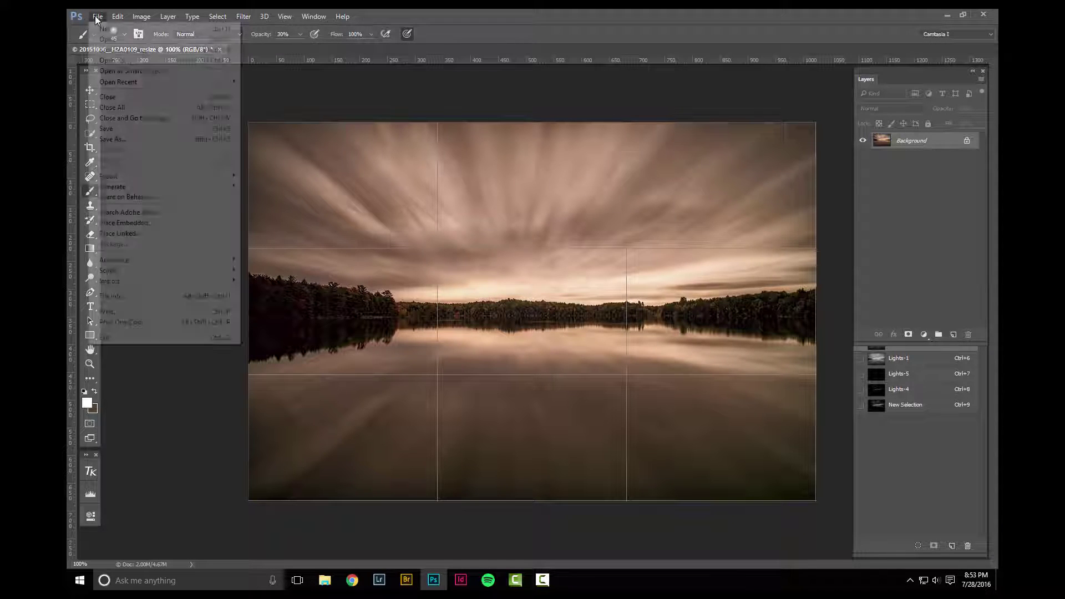
click(123, 98)
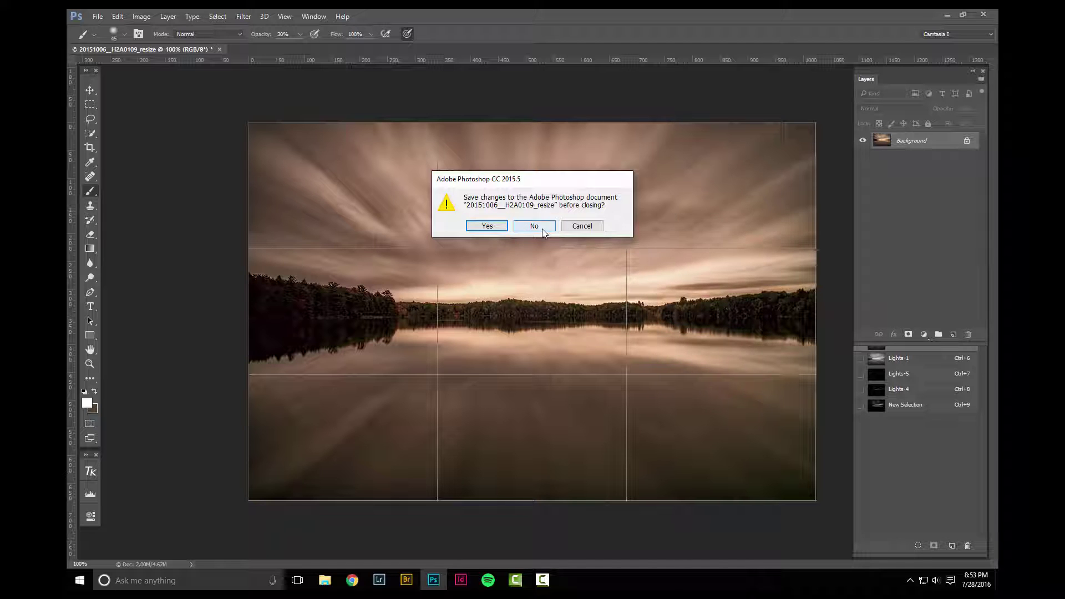
click(534, 226)
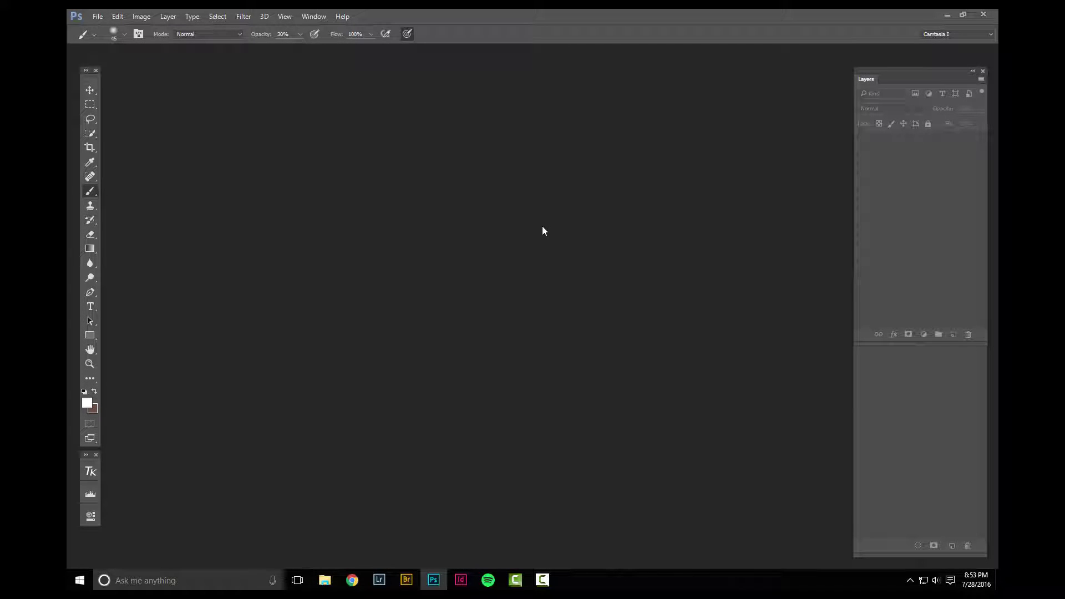